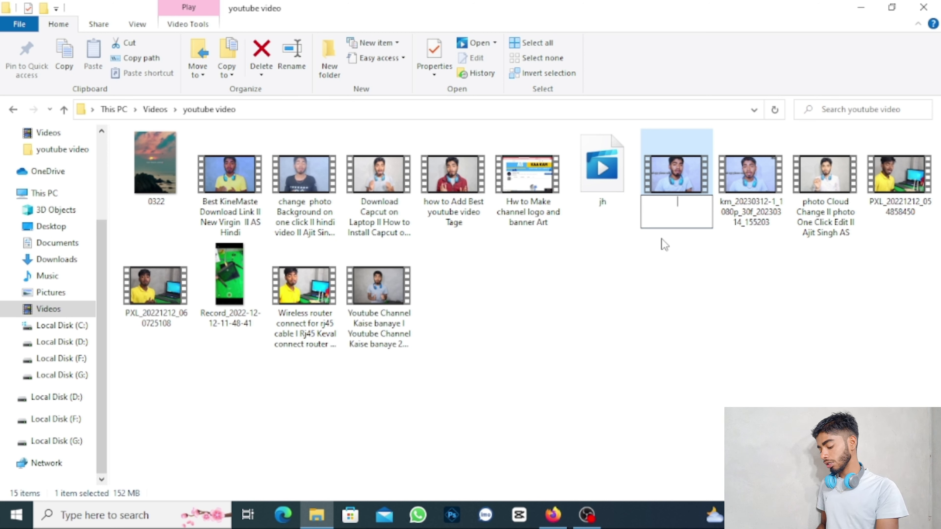
# Rename the selected video file in the youtube video folder as Hind Song and close the folder window
pyautogui.write('Hind Song')
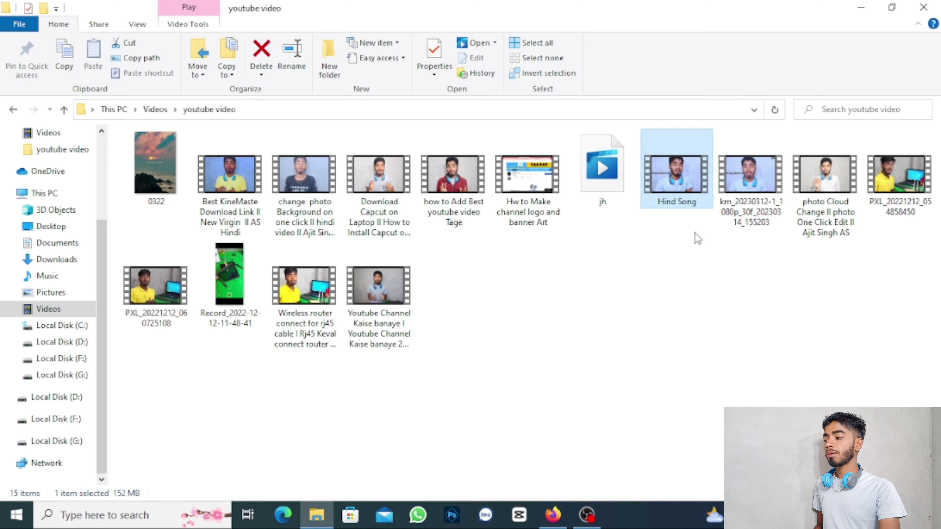
pyautogui.click(695, 237)
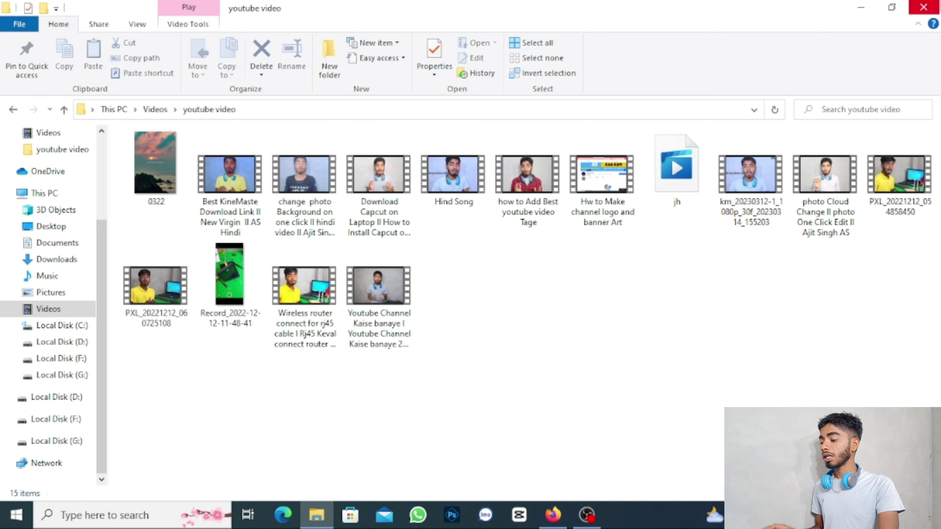
pyautogui.click(924, 7)
# Switch to YouTube Studio in Firefox and upload the Hind Song video from the youtube video folder
pyautogui.click(553, 514)
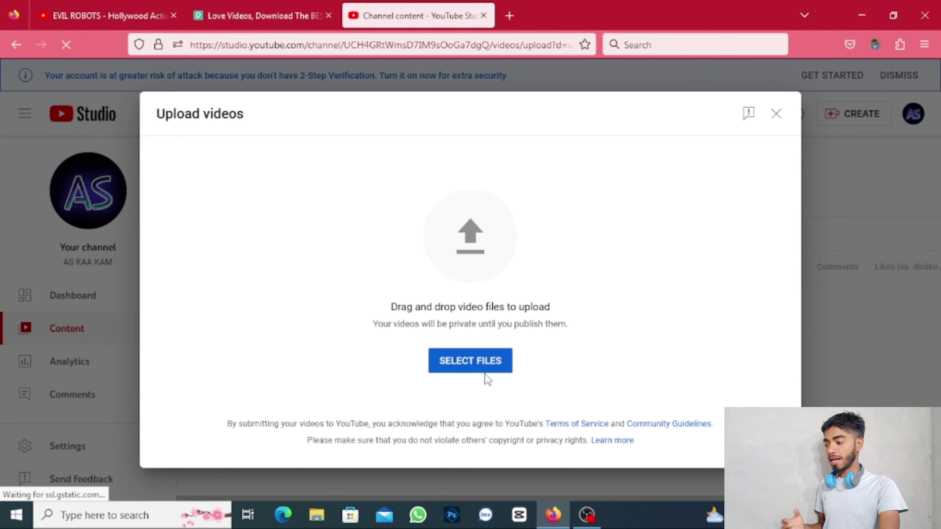
pyautogui.click(481, 366)
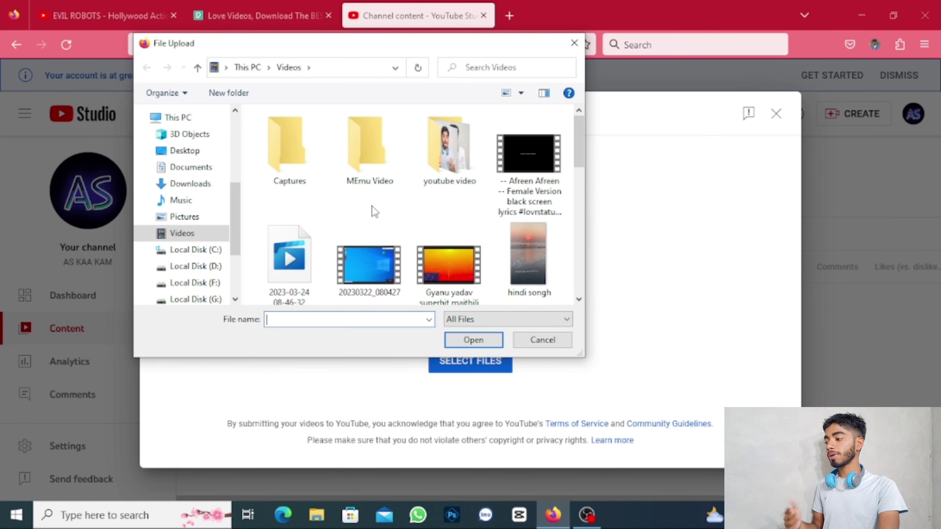
pyautogui.doubleClick(471, 176)
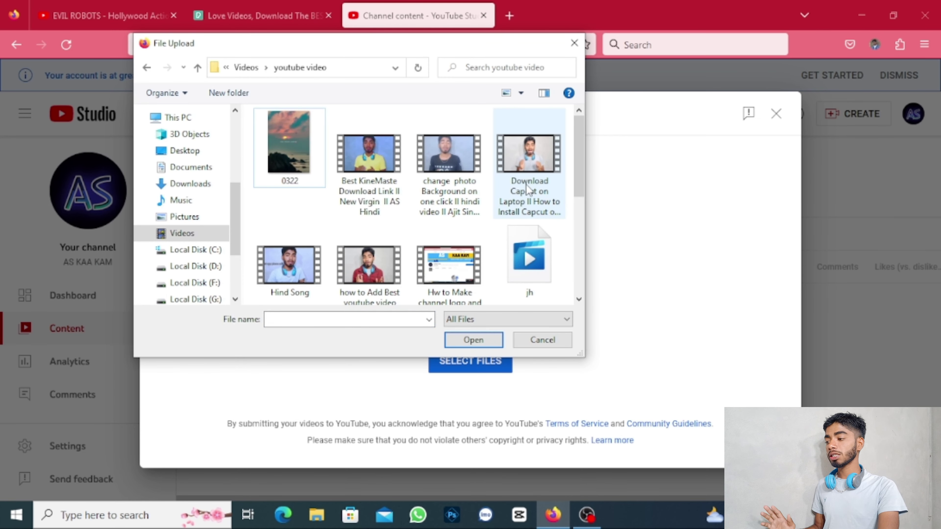
pyautogui.click(297, 272)
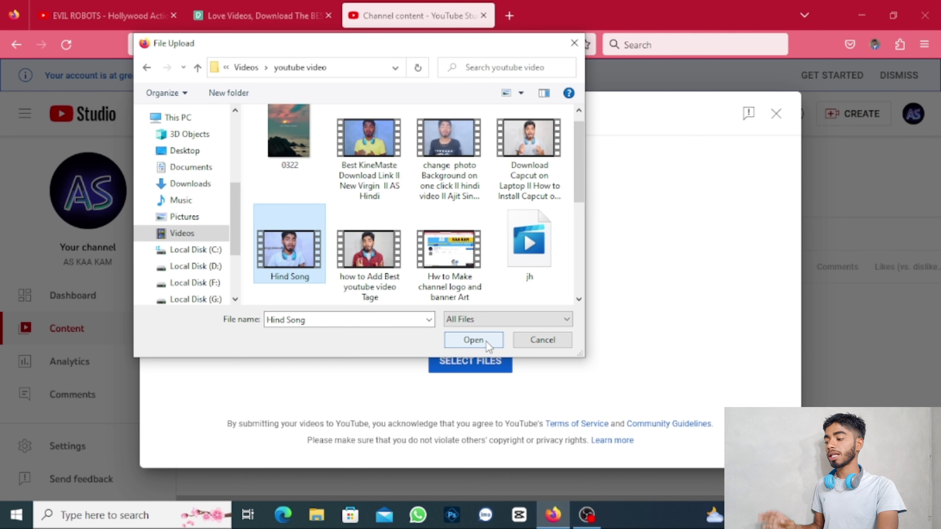
pyautogui.click(473, 339)
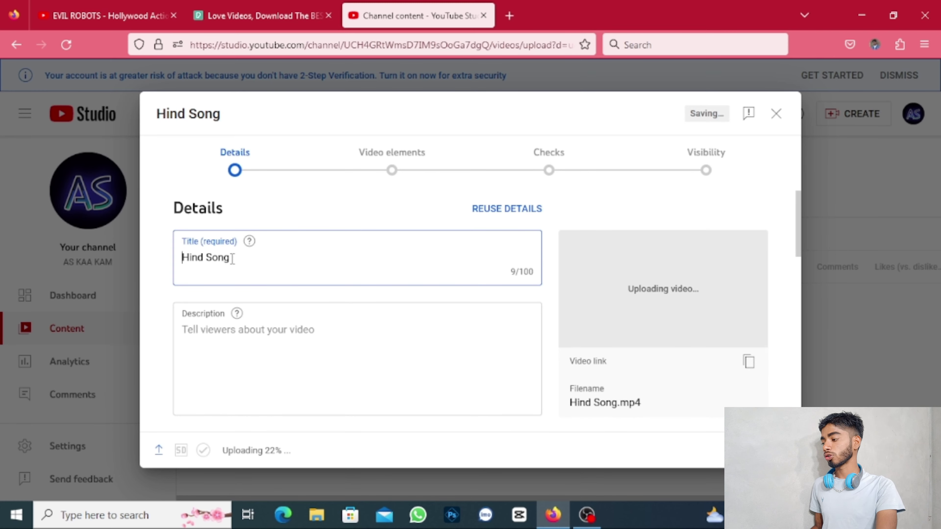
# Extend the video title to "Hind Songb AS kaa kam"
pyautogui.write('b')
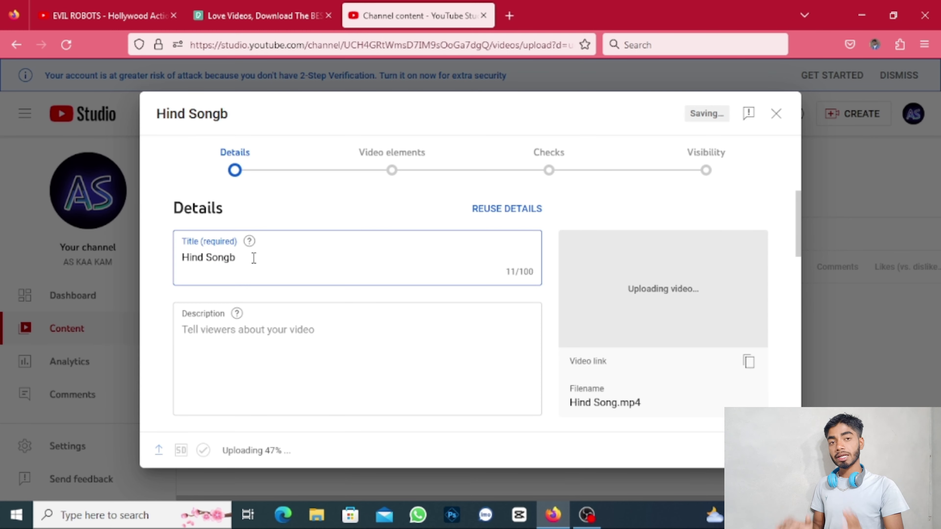
pyautogui.write(' A')
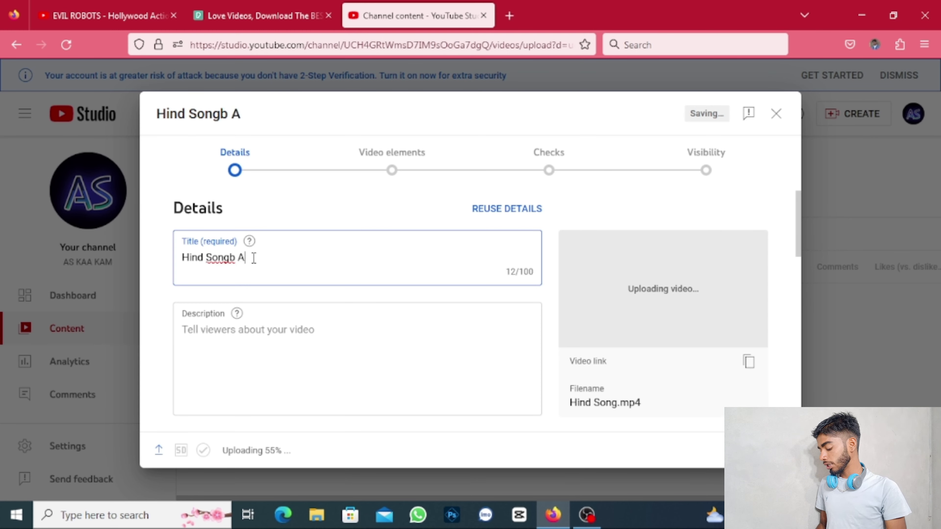
pyautogui.write('S ka')
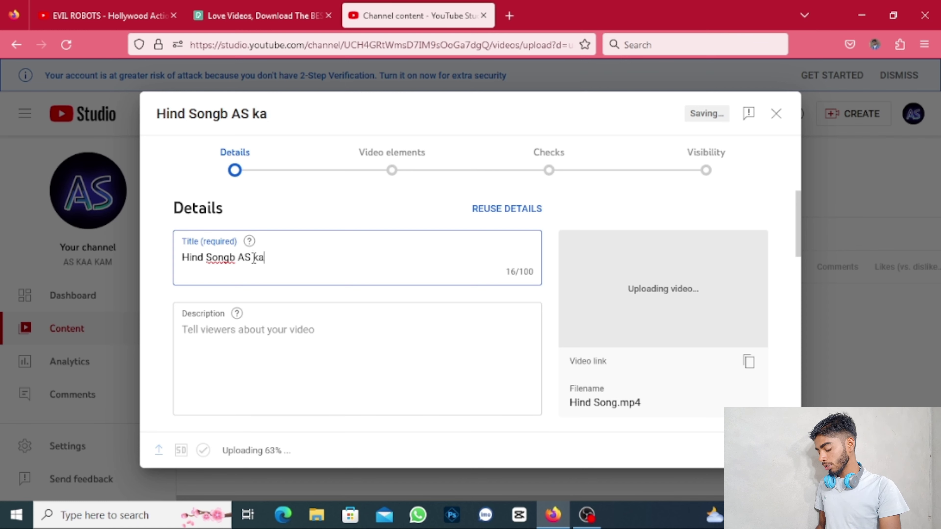
pyautogui.write('a kam')
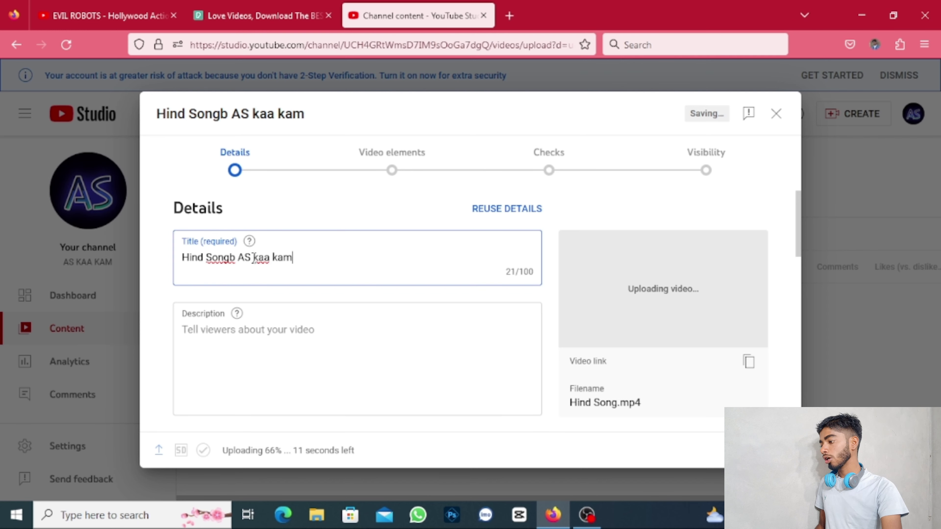
# Copy the full video title into the description and start a new line after it
pyautogui.moveTo(298, 258); pyautogui.dragTo(167, 261)
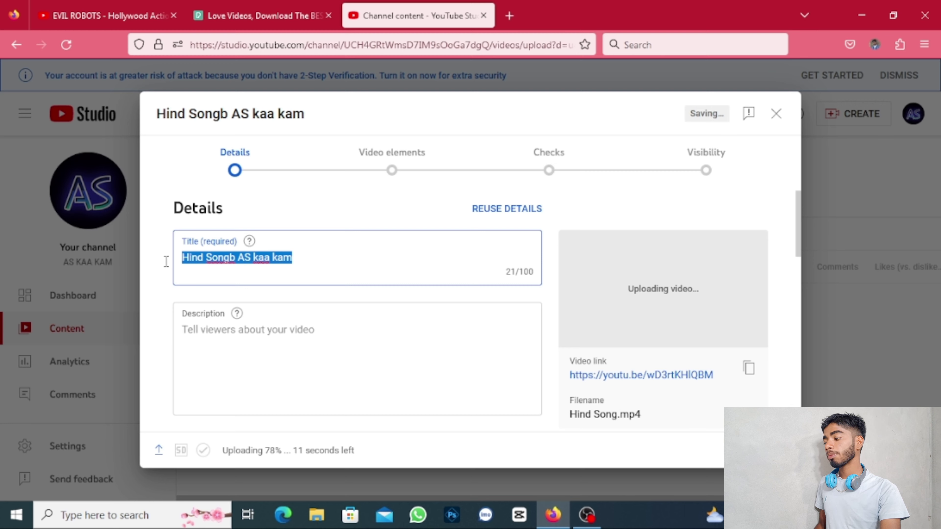
pyautogui.rightClick(198, 257)
pyautogui.click(243, 304)
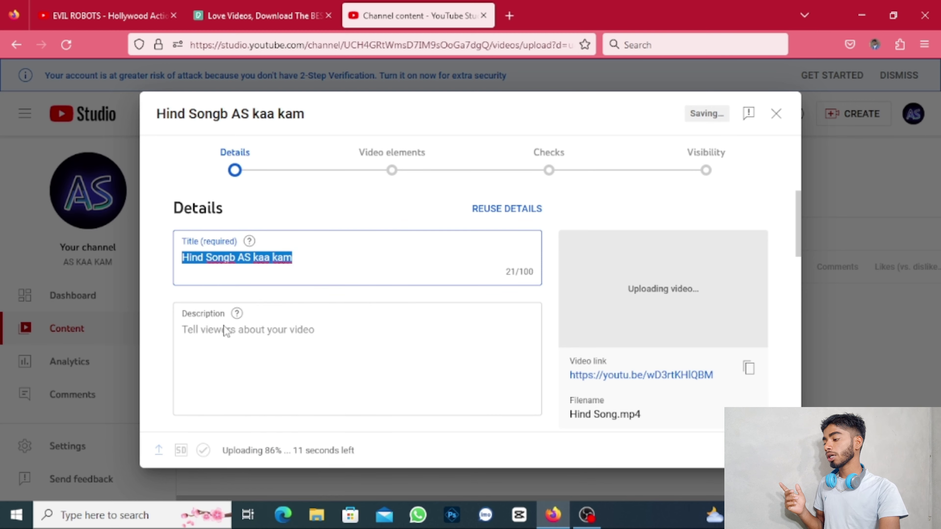
pyautogui.click(221, 328)
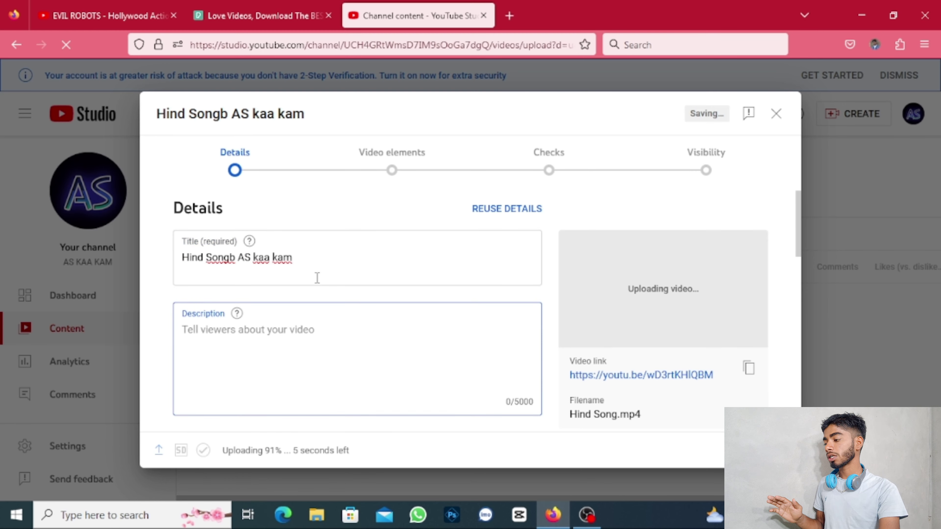
pyautogui.rightClick(265, 330)
pyautogui.click(271, 183)
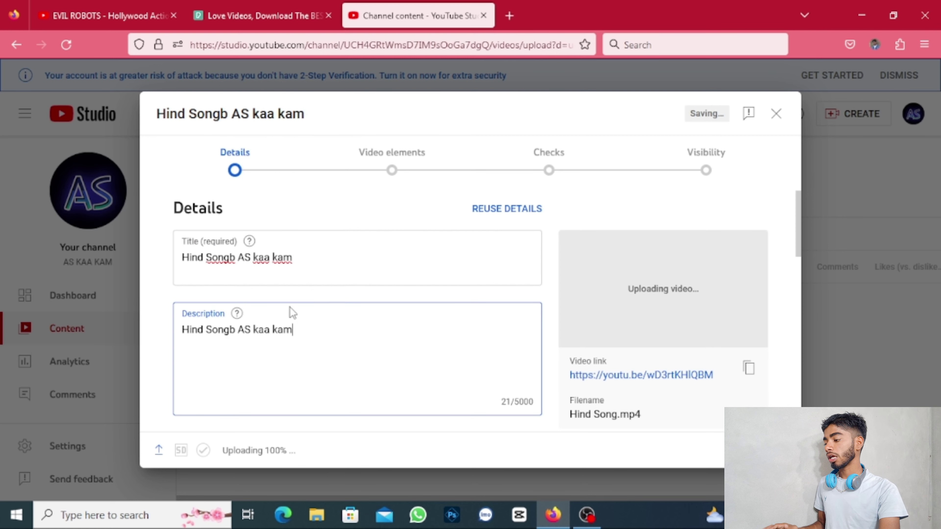
pyautogui.press('Return')
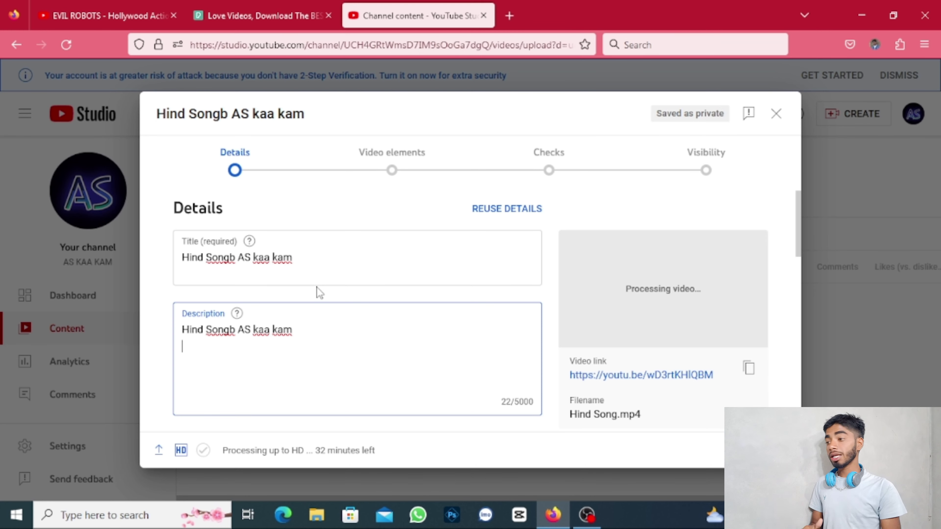
# Upload the image Picsart_23-03-20_19-33-11-030 from the Pictures folder as the video's thumbnail
pyautogui.scroll(-2, 340, 362)
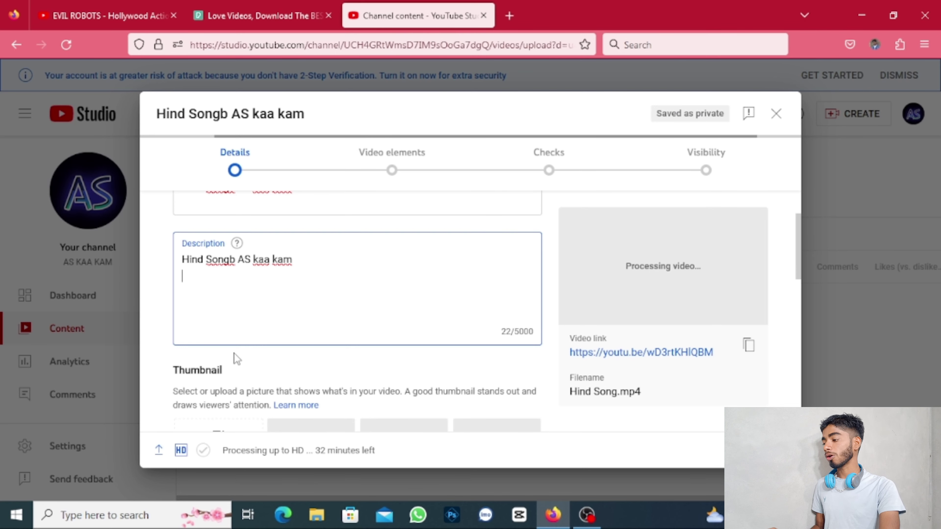
pyautogui.scroll(-4, 294, 323)
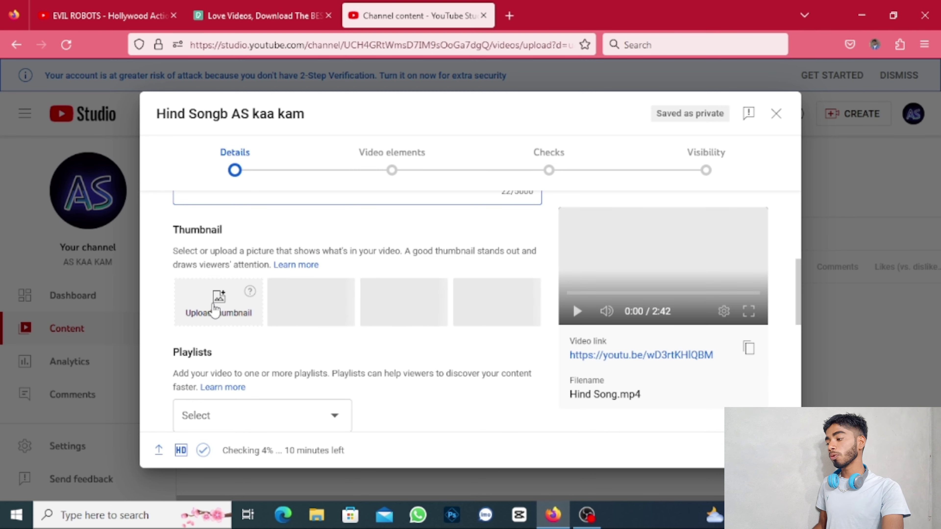
pyautogui.click(203, 309)
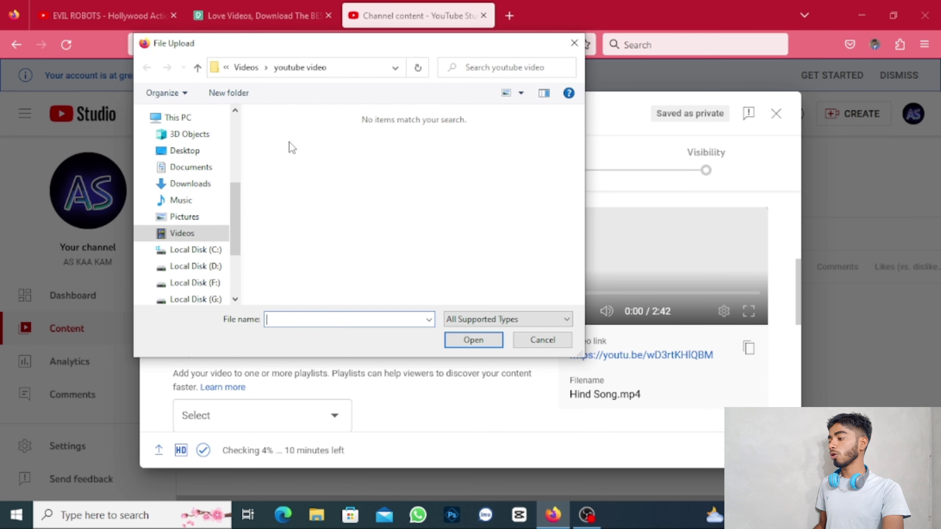
pyautogui.click(183, 218)
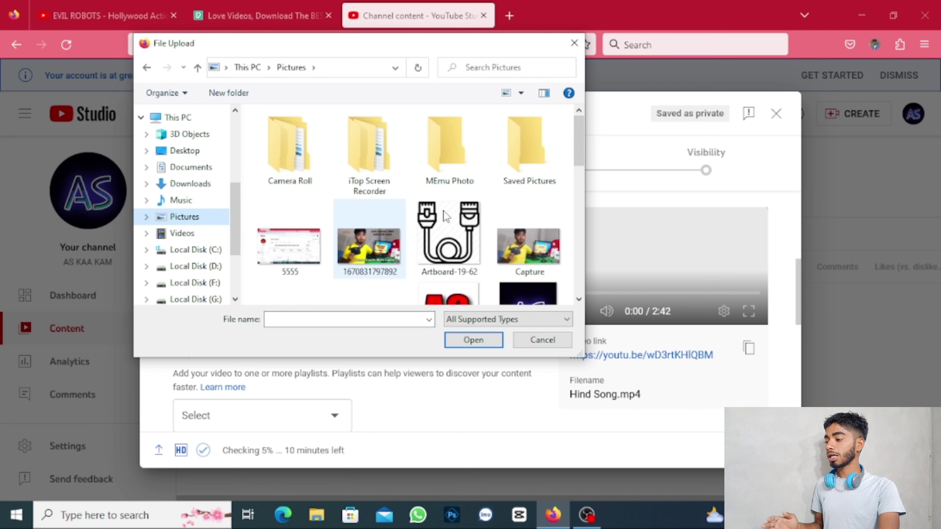
pyautogui.scroll(-3, 402, 204)
pyautogui.scroll(-5, 402, 205)
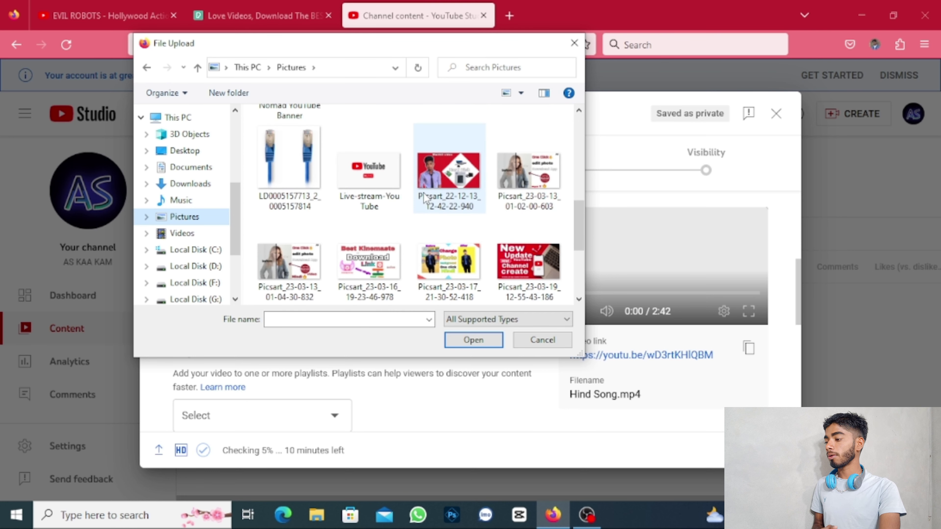
pyautogui.scroll(5, 424, 193)
pyautogui.scroll(-3, 455, 229)
pyautogui.scroll(-3, 456, 229)
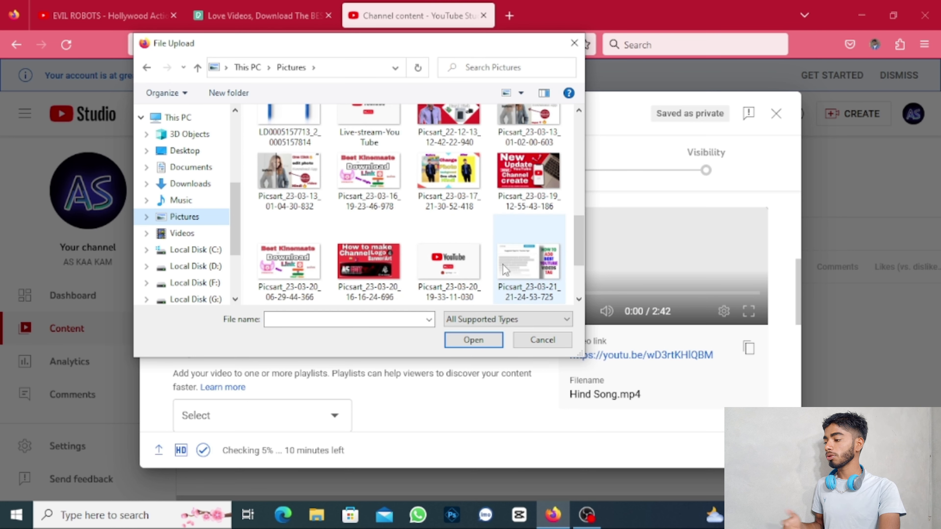
pyautogui.click(463, 274)
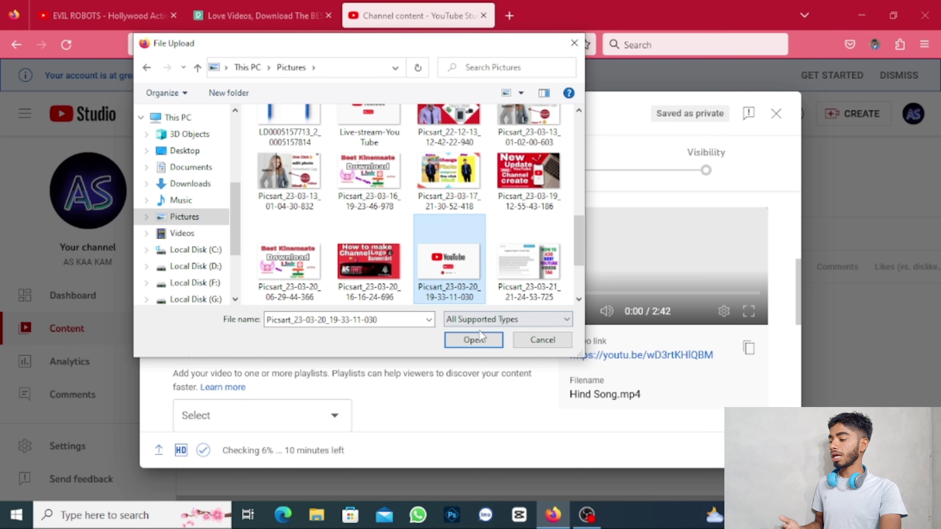
pyautogui.click(482, 340)
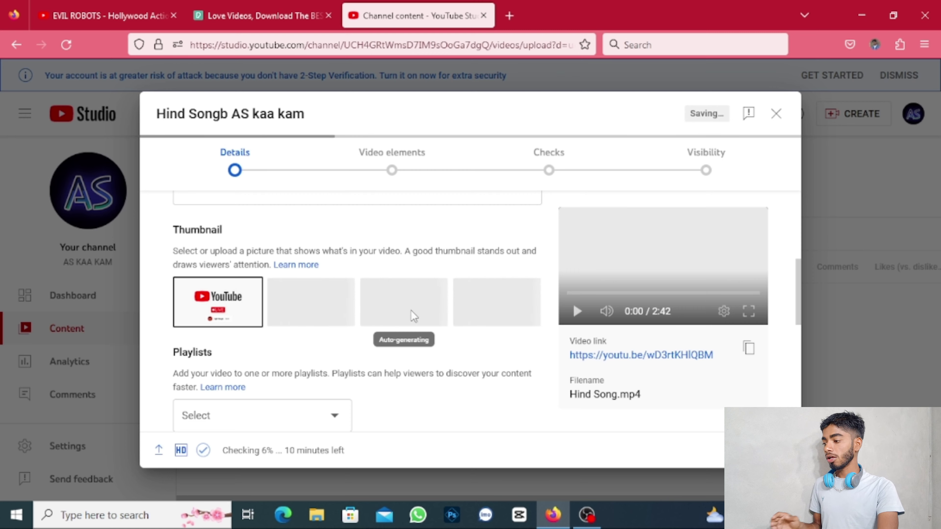
# Set the video's audience to "No, it's not 'Made for Kids'"
pyautogui.scroll(-3, 269, 317)
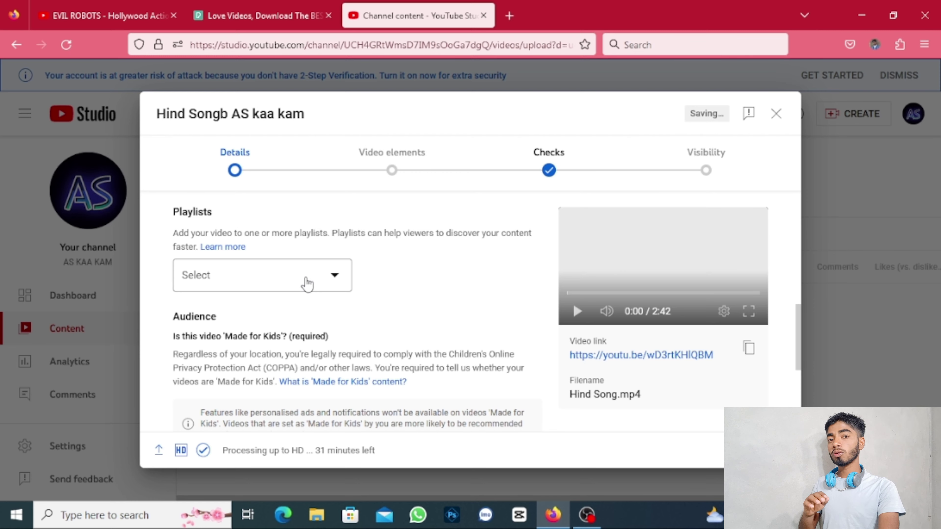
pyautogui.scroll(-5, 307, 284)
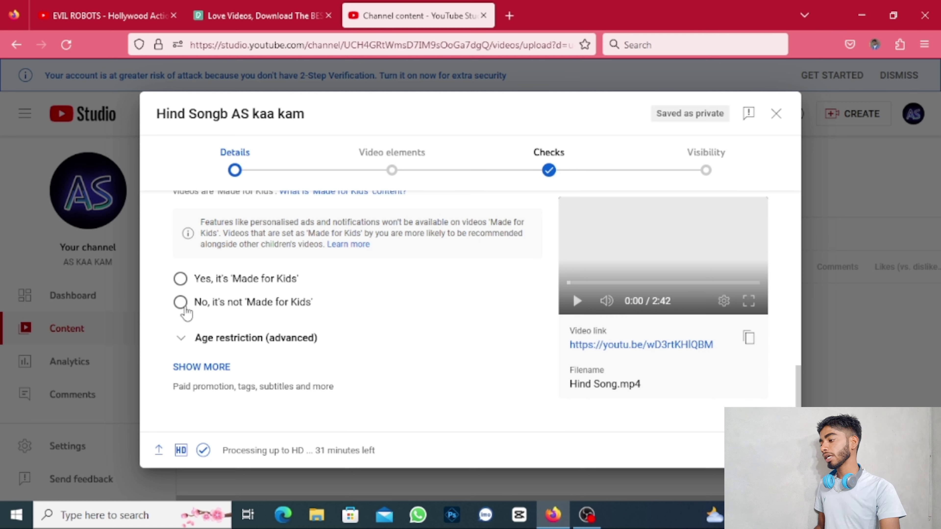
pyautogui.click(180, 303)
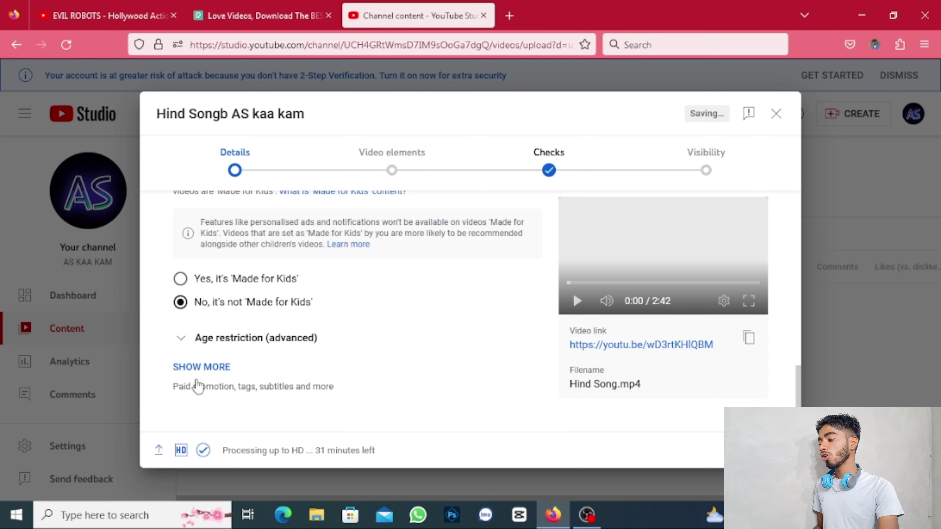
# Expand the additional video details and add the tag "AS kaa kam"
pyautogui.click(209, 368)
pyautogui.scroll(-4, 221, 365)
pyautogui.scroll(-2, 223, 367)
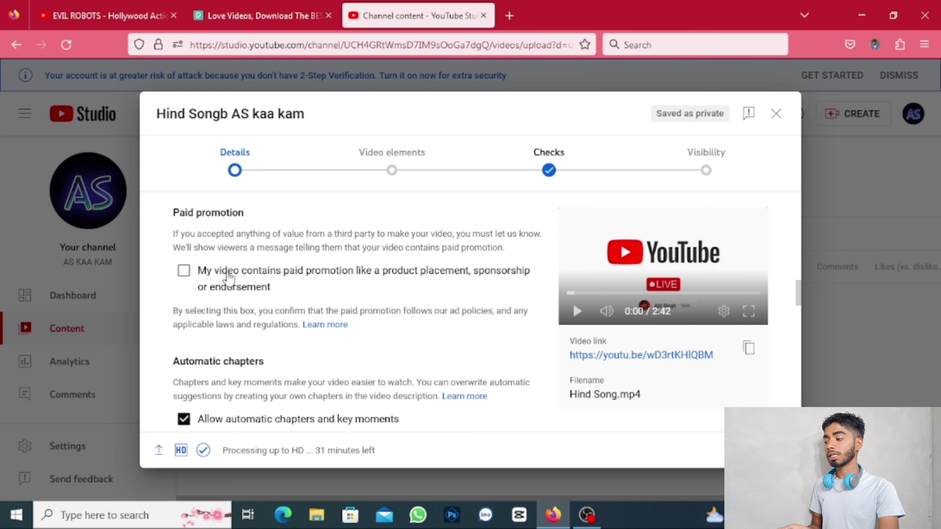
pyautogui.scroll(-10, 215, 341)
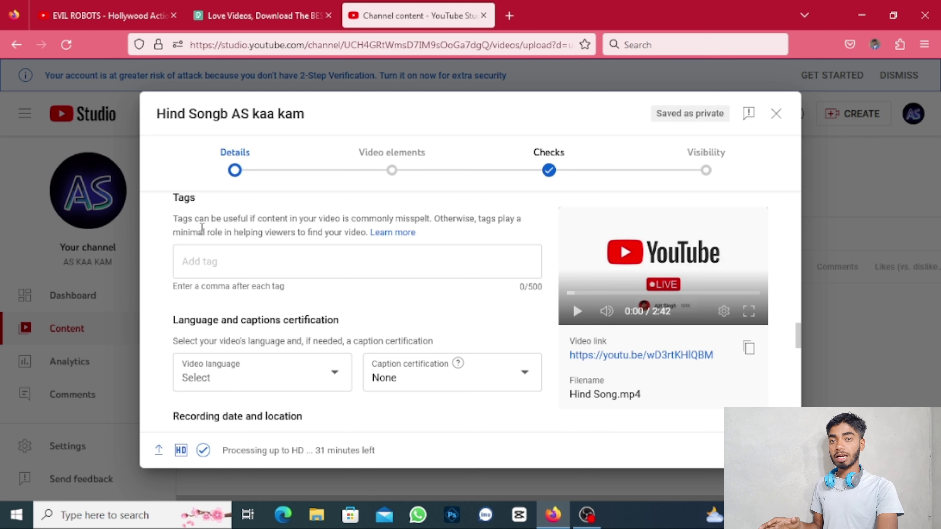
pyautogui.click(197, 260)
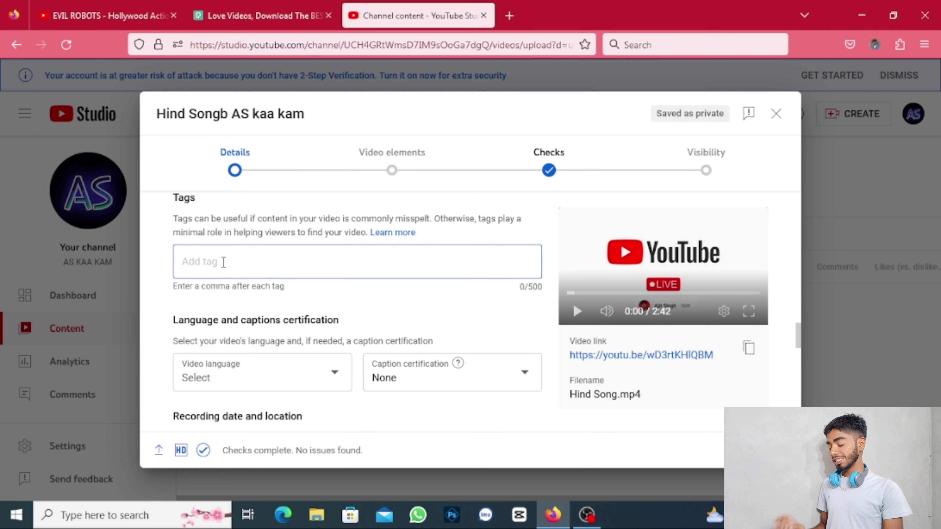
pyautogui.write('AS')
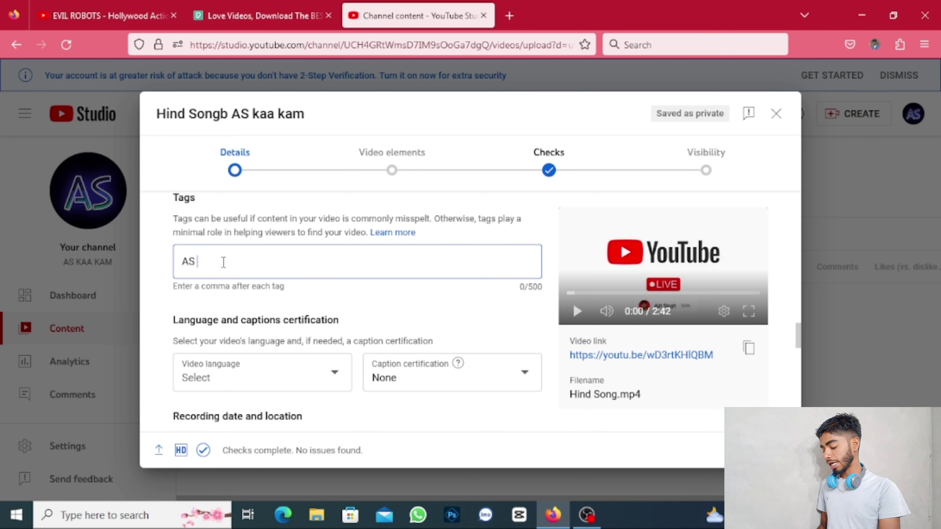
pyautogui.write(' kaa ka')
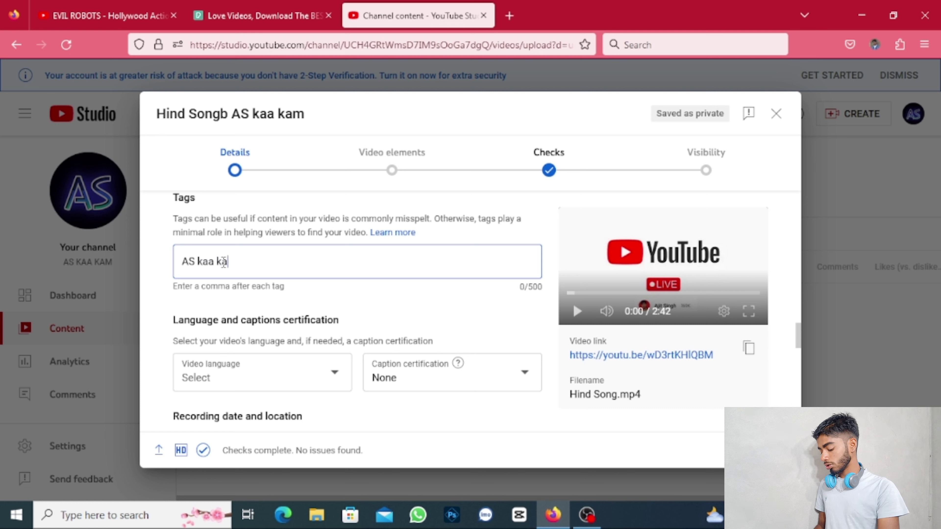
pyautogui.write('m,')
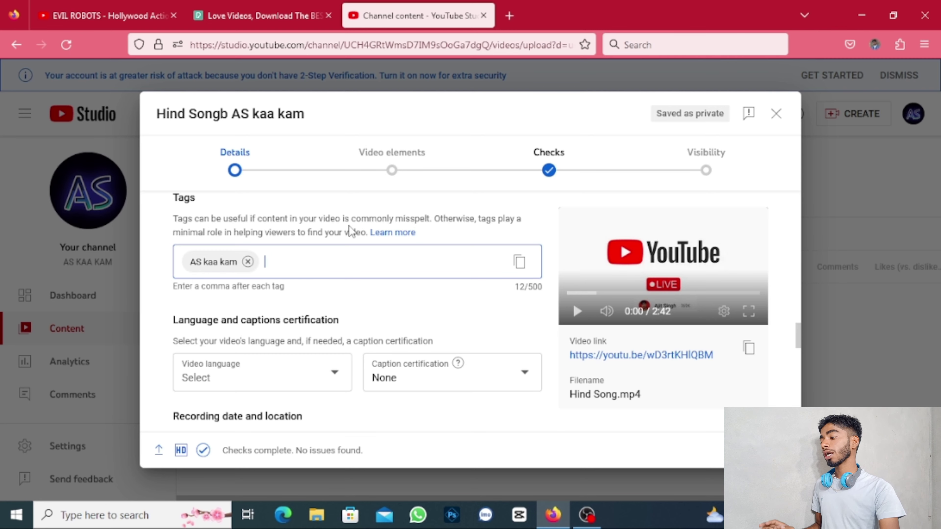
pyautogui.scroll(20, 367, 333)
pyautogui.click(269, 257)
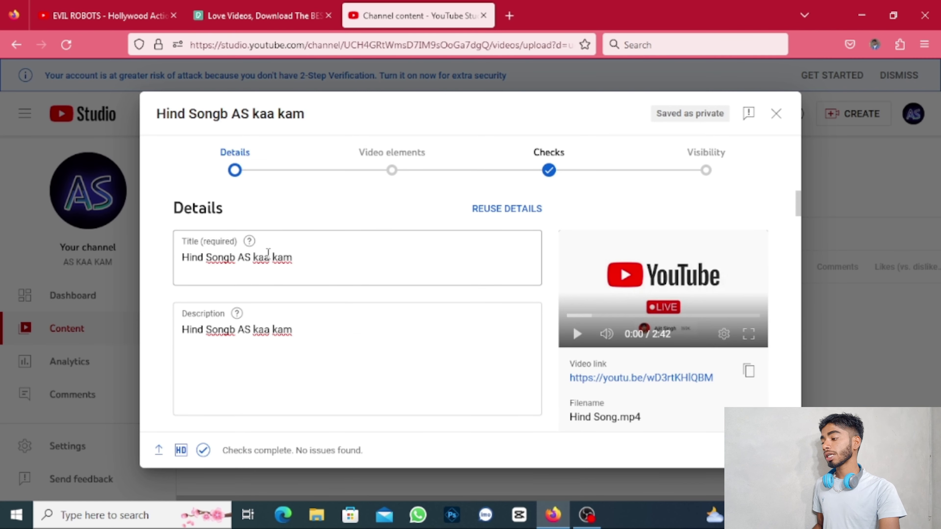
pyautogui.scroll(-10, 301, 254)
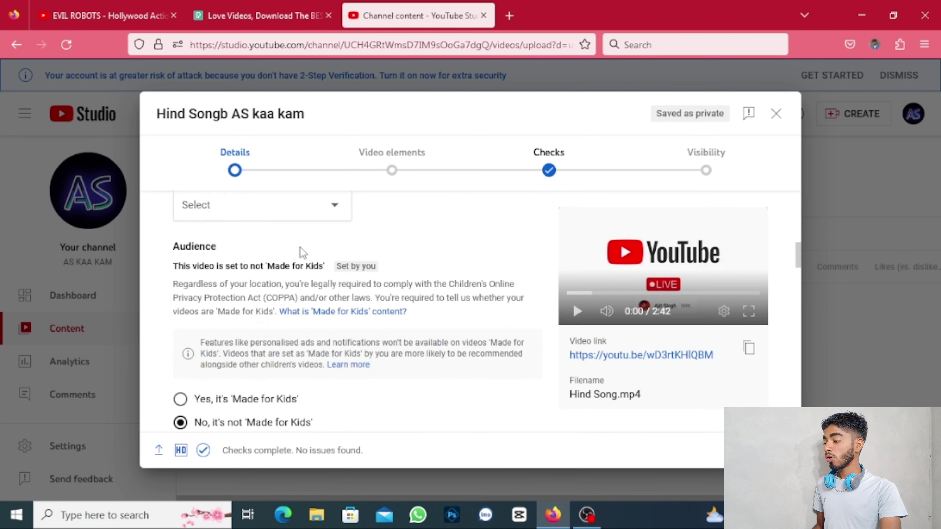
# Turn off the option to show how many viewers like this video in the comments and ratings settings
pyautogui.scroll(-5, 305, 260)
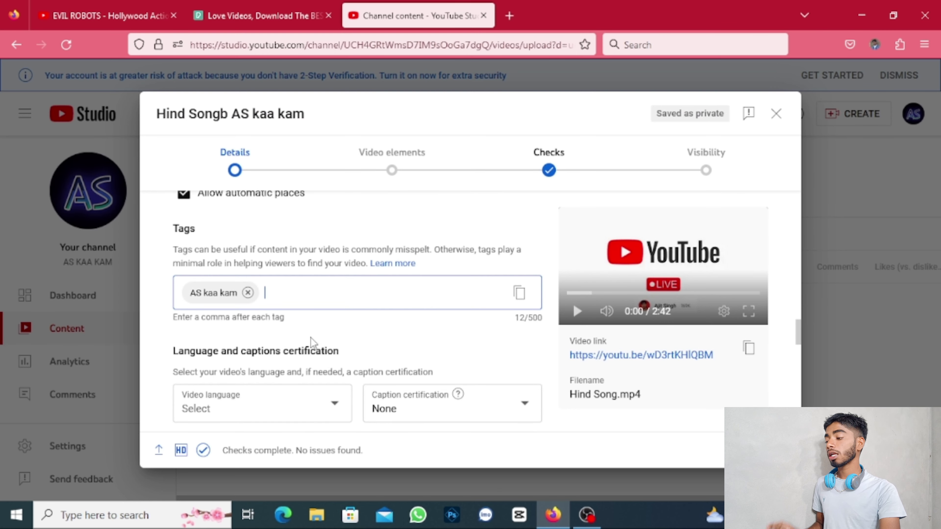
pyautogui.click(303, 298)
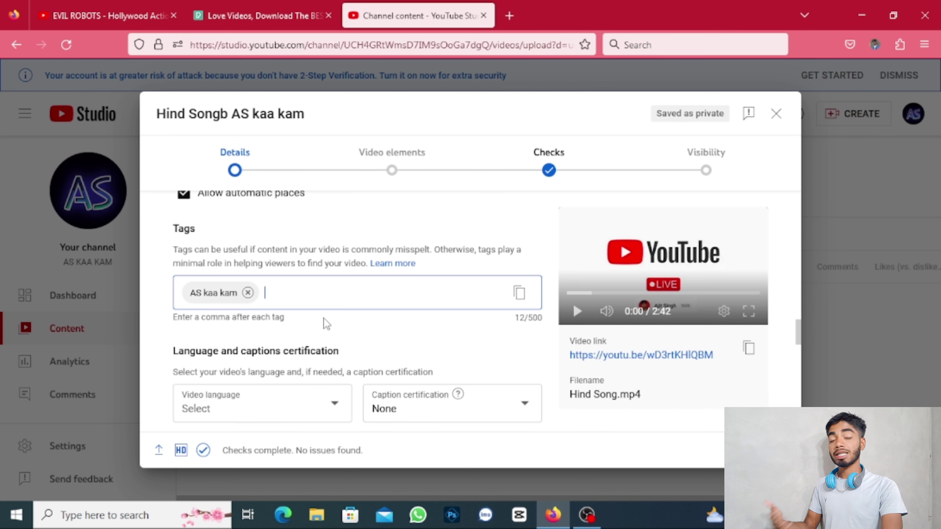
pyautogui.scroll(-5, 327, 322)
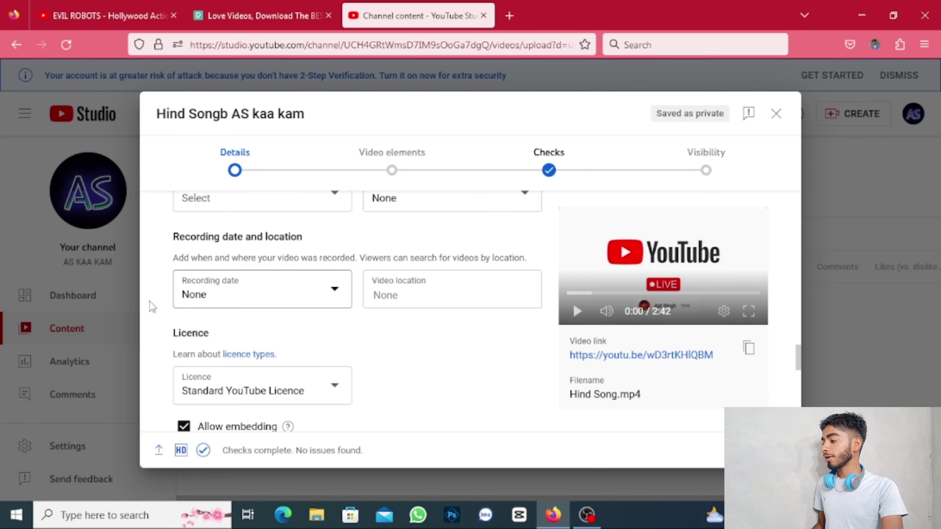
pyautogui.scroll(-4, 305, 223)
pyautogui.scroll(-8, 267, 289)
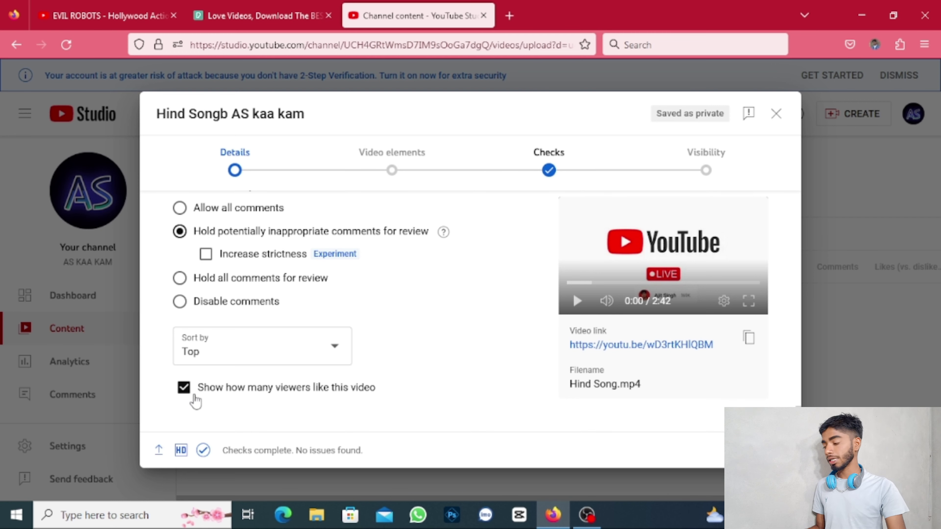
pyautogui.click(184, 388)
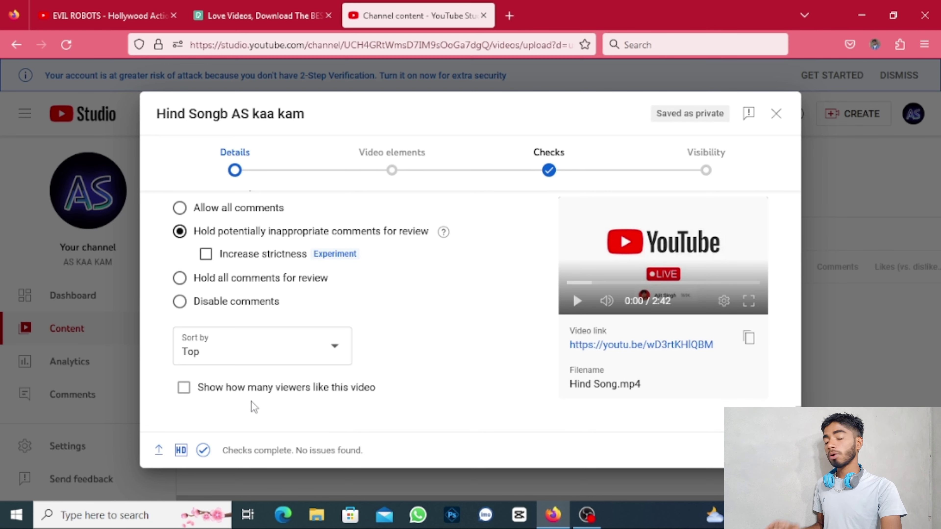
# Set the video language to Hindi
pyautogui.scroll(5, 254, 405)
pyautogui.scroll(5, 254, 405)
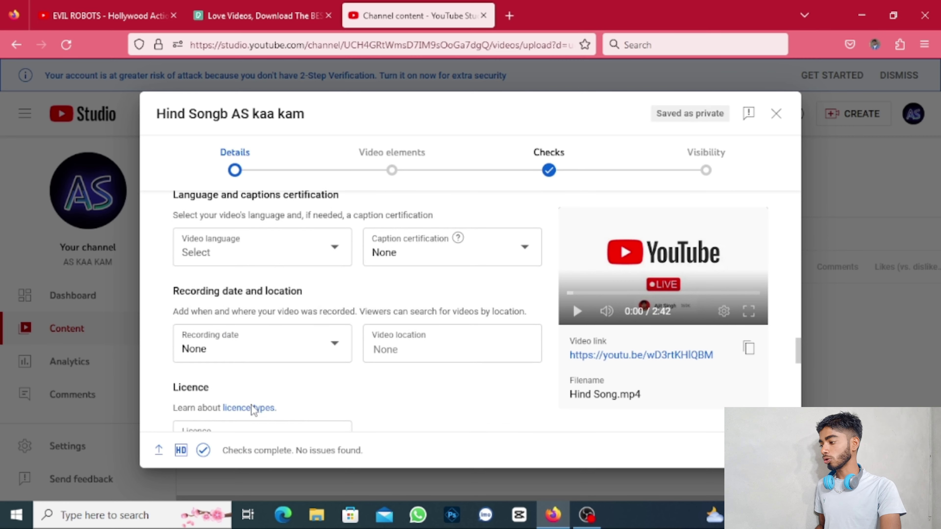
pyautogui.scroll(8, 253, 408)
pyautogui.scroll(-5, 252, 405)
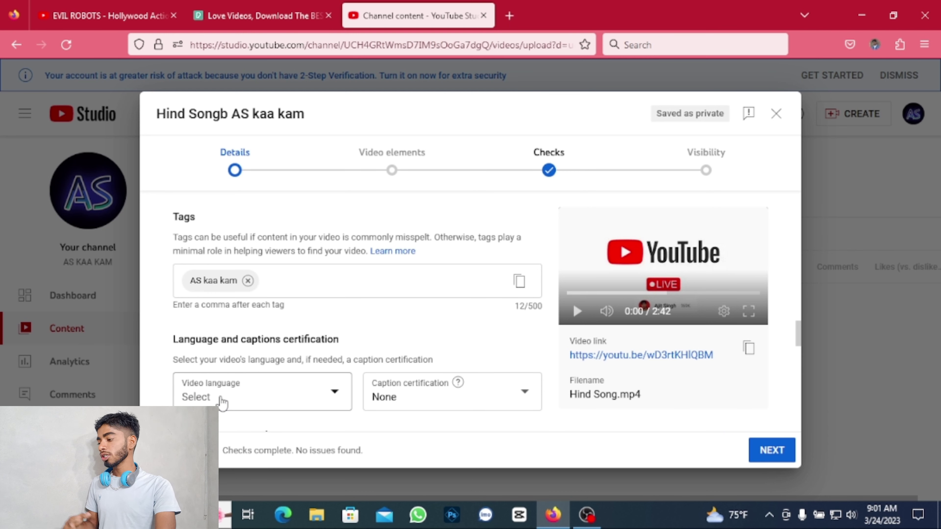
pyautogui.click(242, 384)
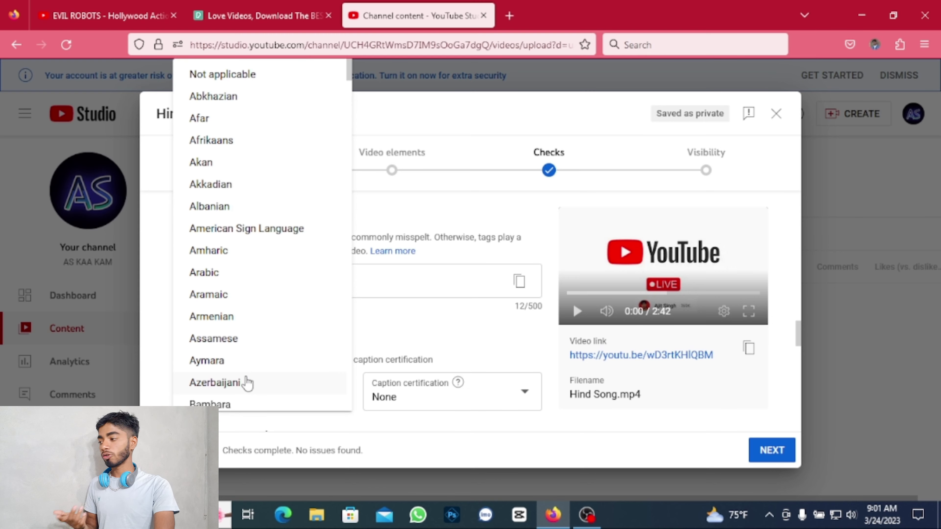
pyautogui.scroll(-10, 288, 245)
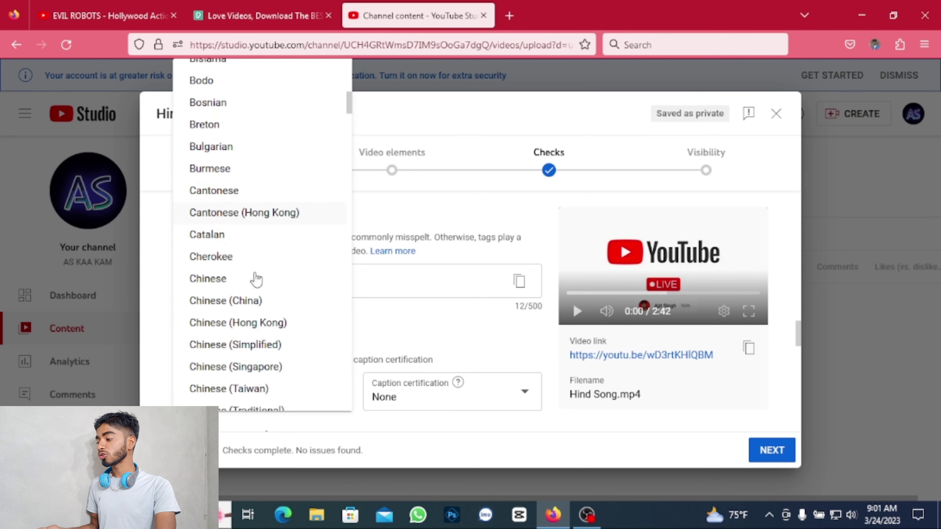
pyautogui.scroll(-7, 254, 276)
pyautogui.scroll(2, 235, 207)
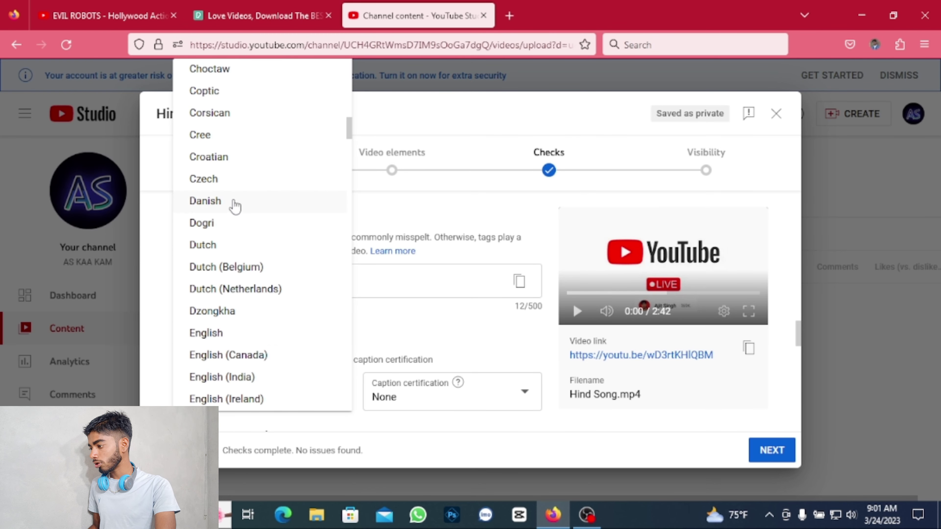
pyautogui.scroll(-20, 234, 206)
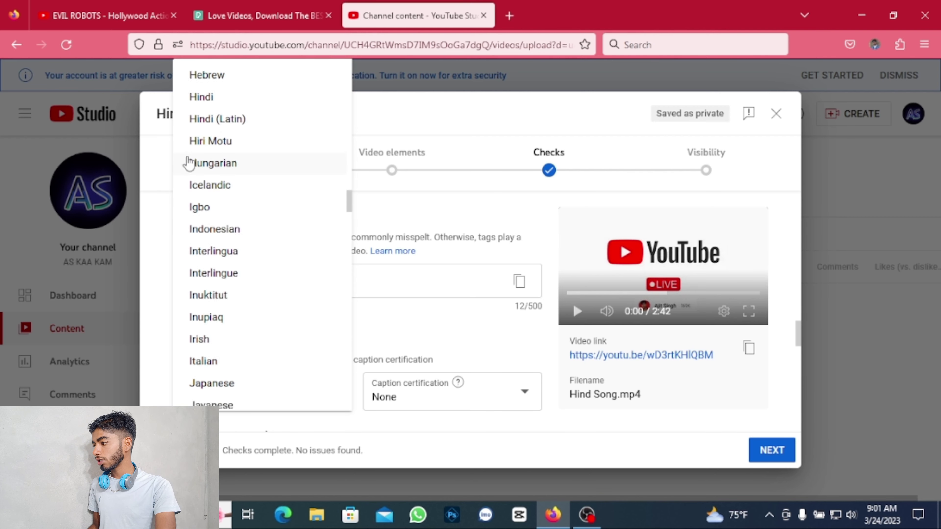
pyautogui.scroll(3, 200, 174)
pyautogui.click(244, 168)
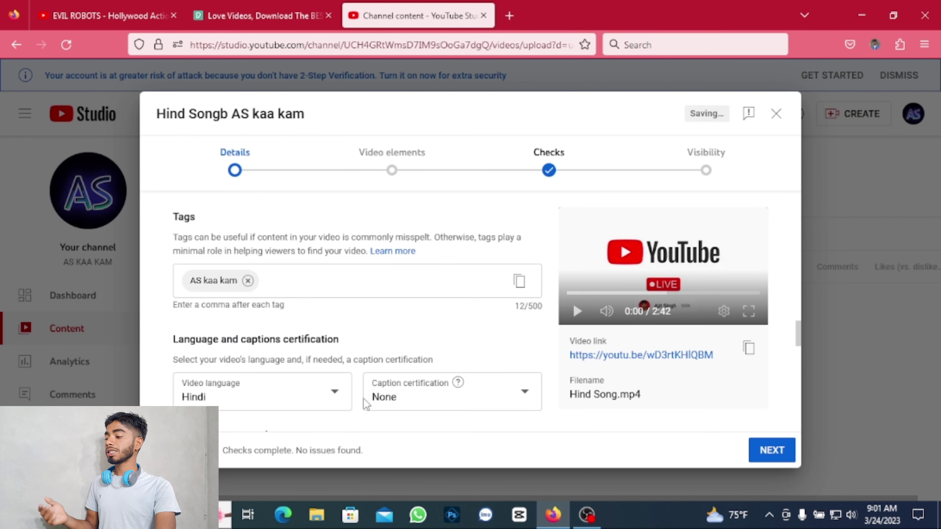
# Keep the remaining details as they are and advance through the video elements and checks stages to the visibility settings
pyautogui.scroll(-10, 323, 381)
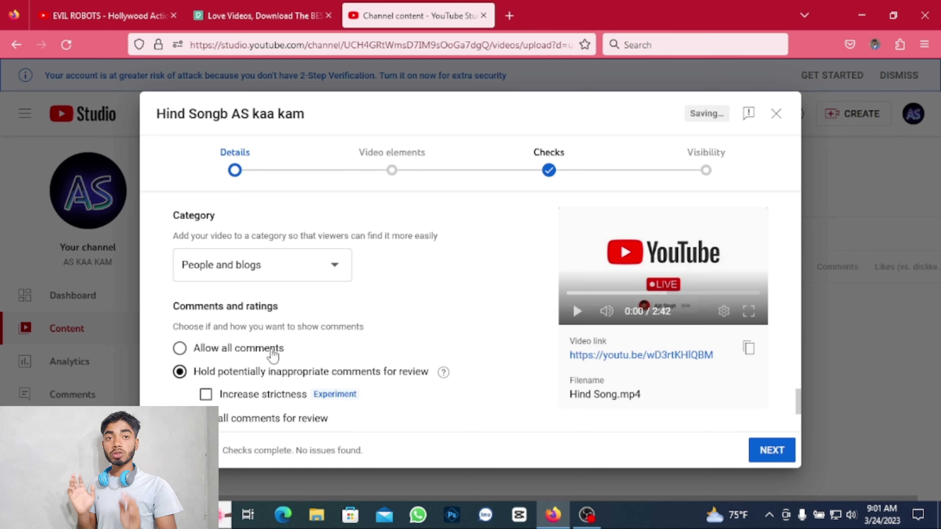
pyautogui.scroll(-3, 273, 352)
pyautogui.scroll(9, 294, 360)
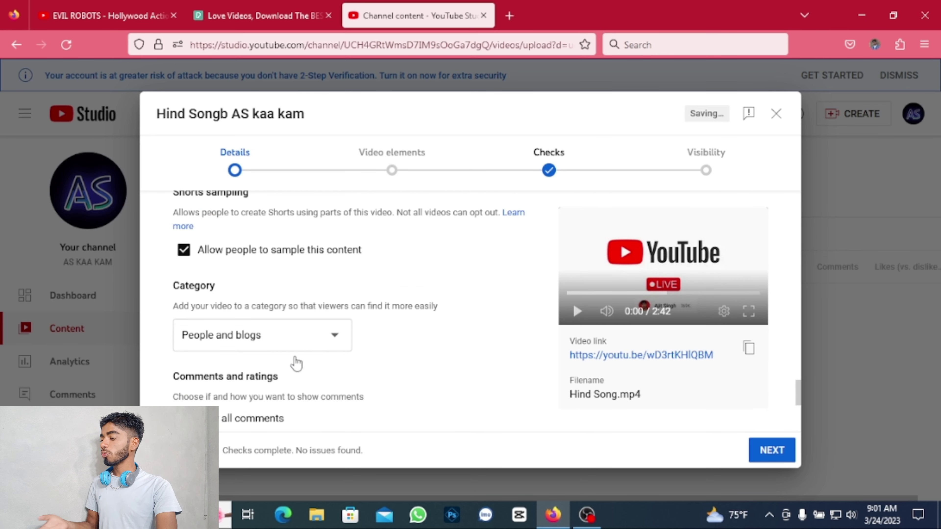
pyautogui.scroll(5, 296, 362)
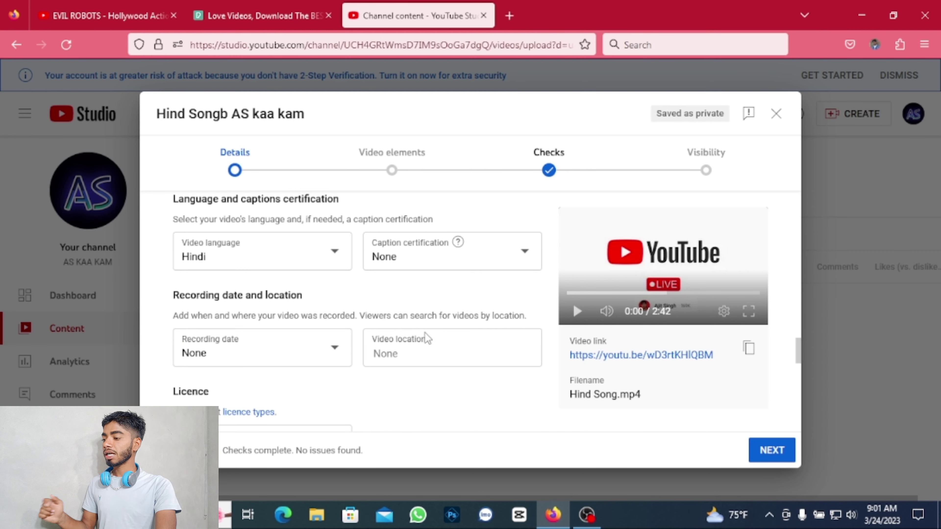
pyautogui.scroll(2, 478, 312)
pyautogui.scroll(-2, 477, 312)
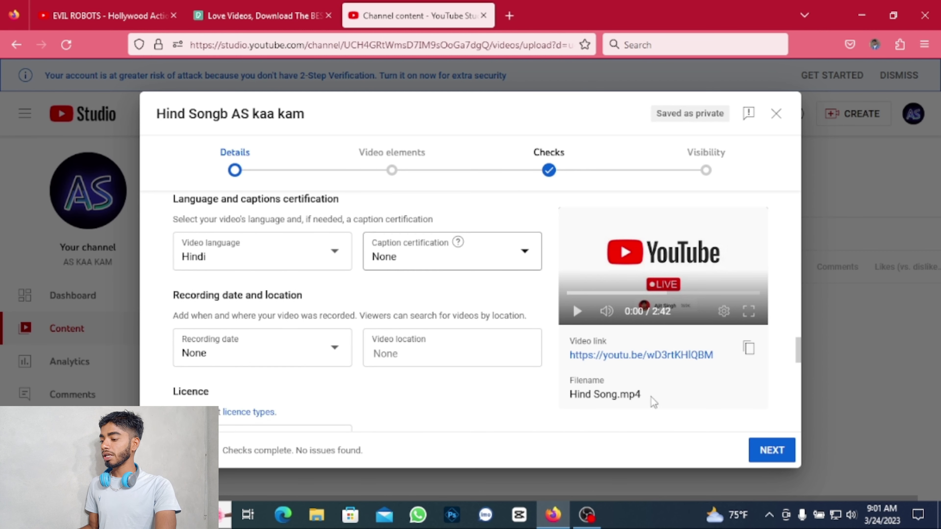
pyautogui.click(763, 452)
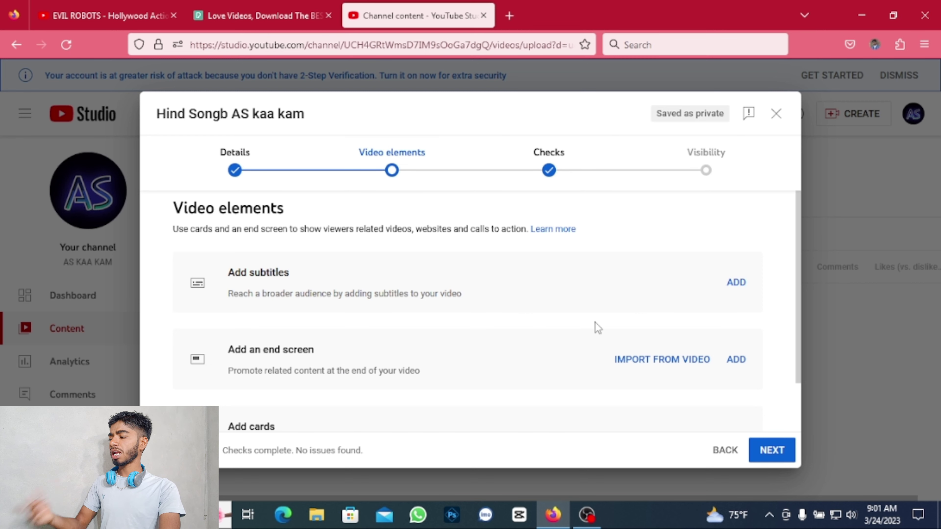
pyautogui.click(559, 182)
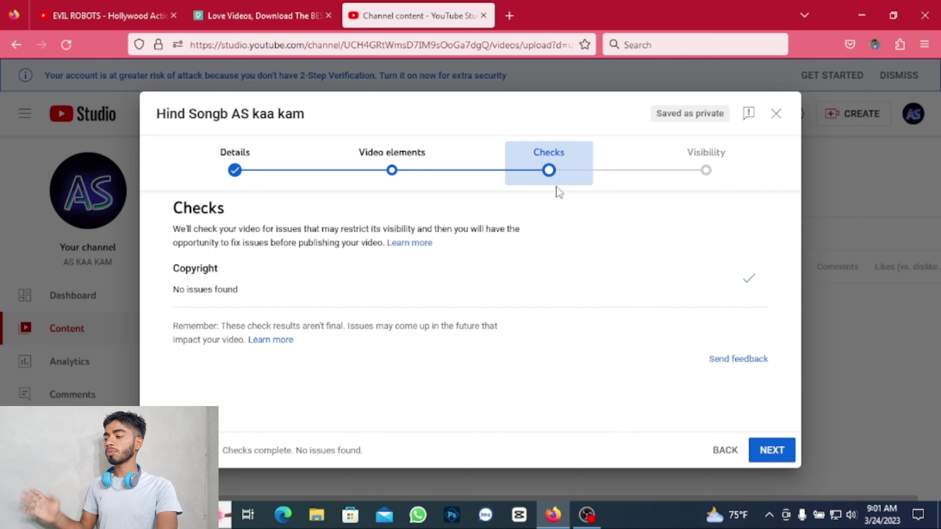
pyautogui.click(765, 461)
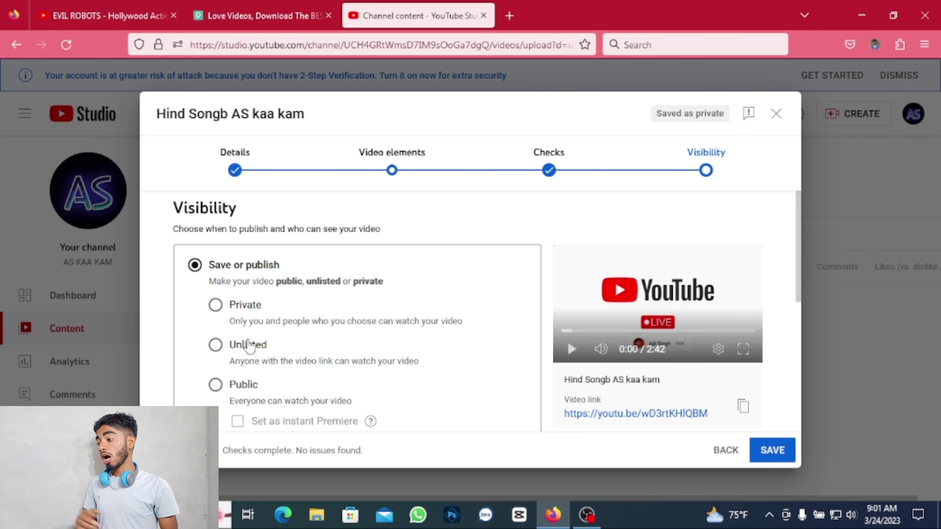
# Set the video's visibility to Unlisted, save it and close the sharing dialog
pyautogui.click(213, 351)
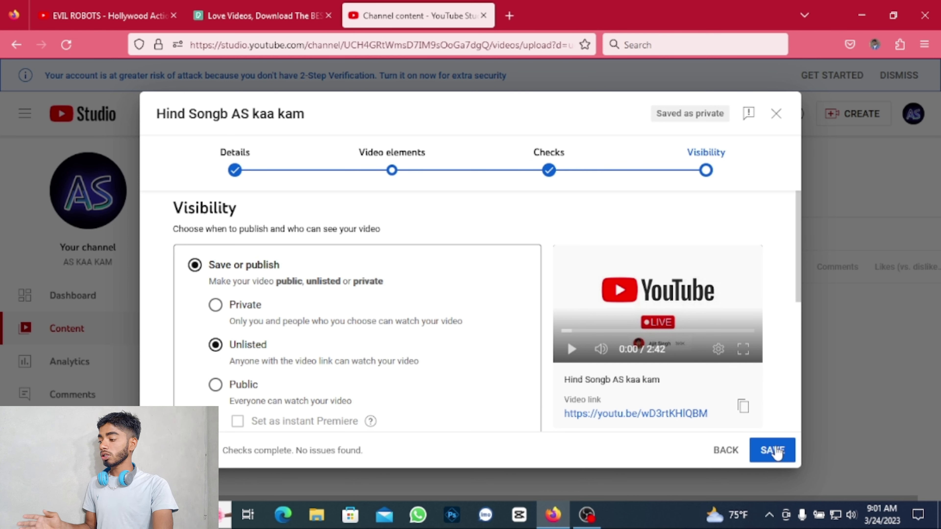
pyautogui.click(773, 450)
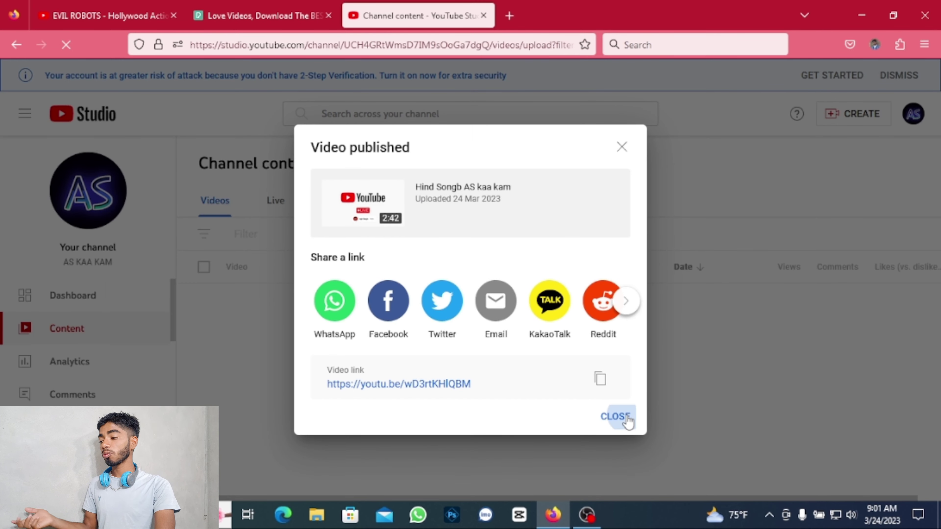
pyautogui.click(620, 416)
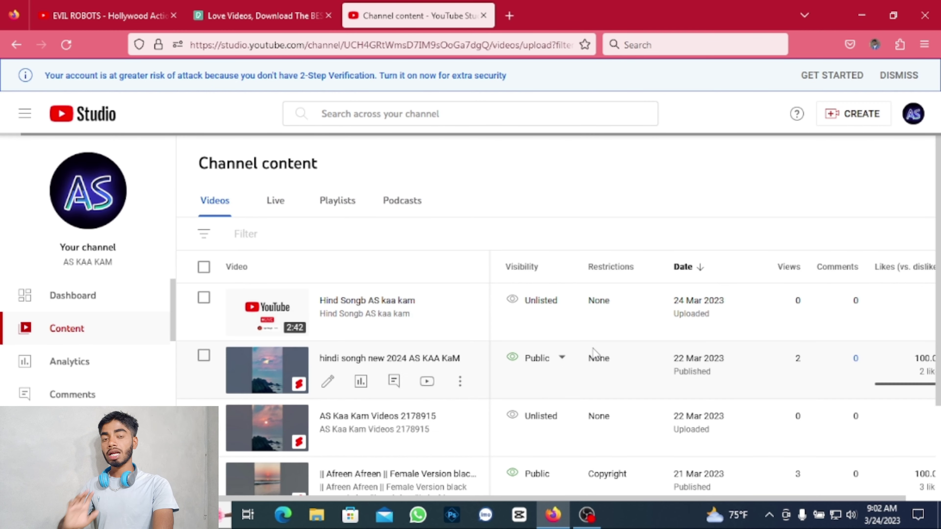
pyautogui.moveTo(548, 308)
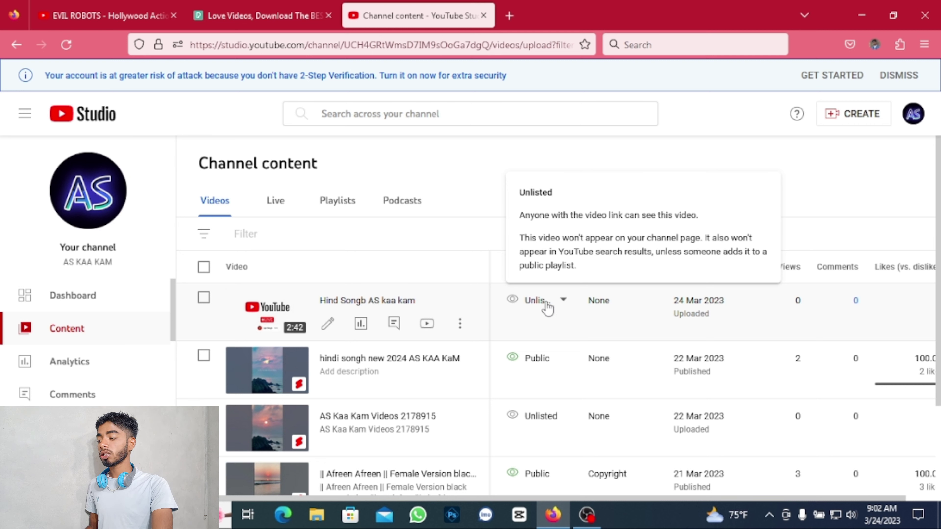
pyautogui.click(563, 299)
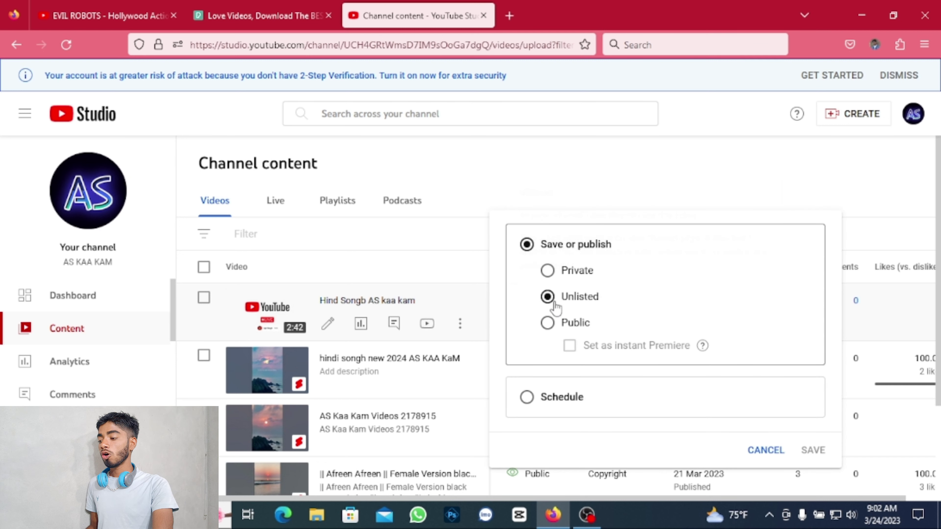
pyautogui.click(562, 328)
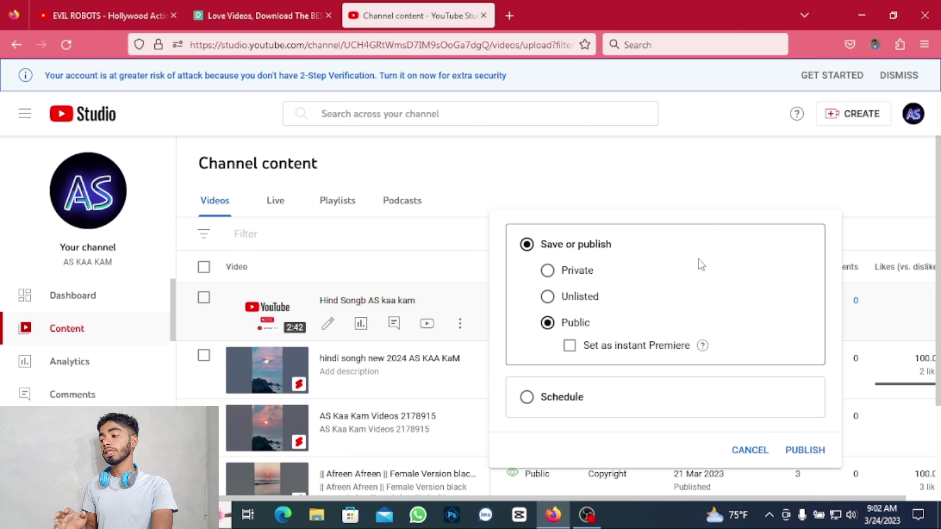
pyautogui.click(680, 187)
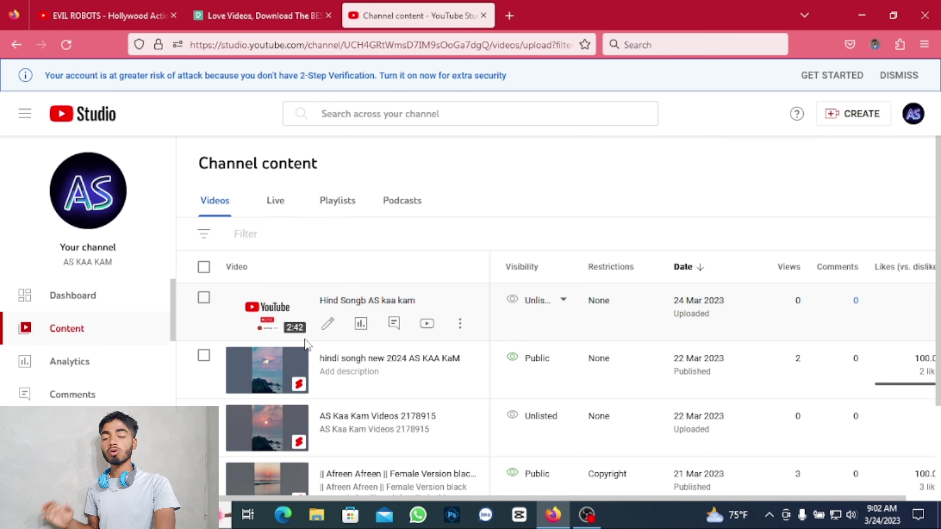
pyautogui.scroll(-2, 289, 341)
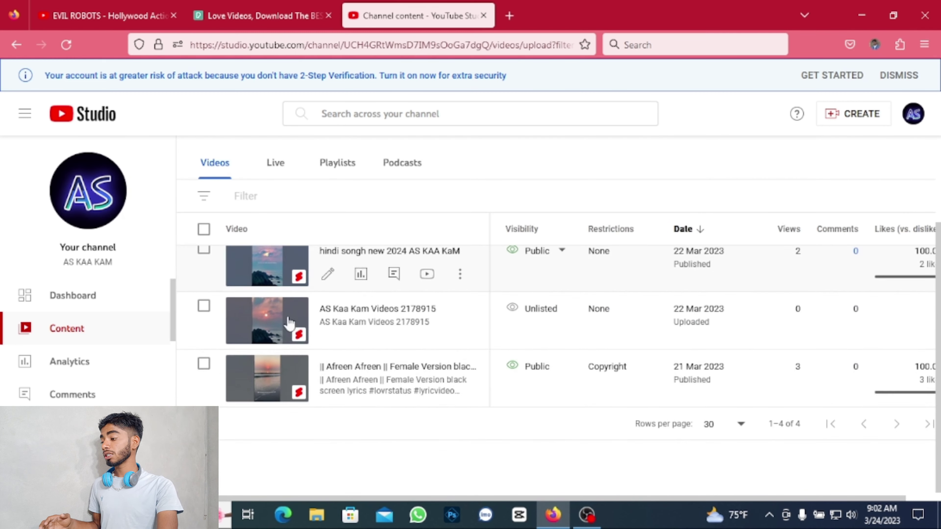